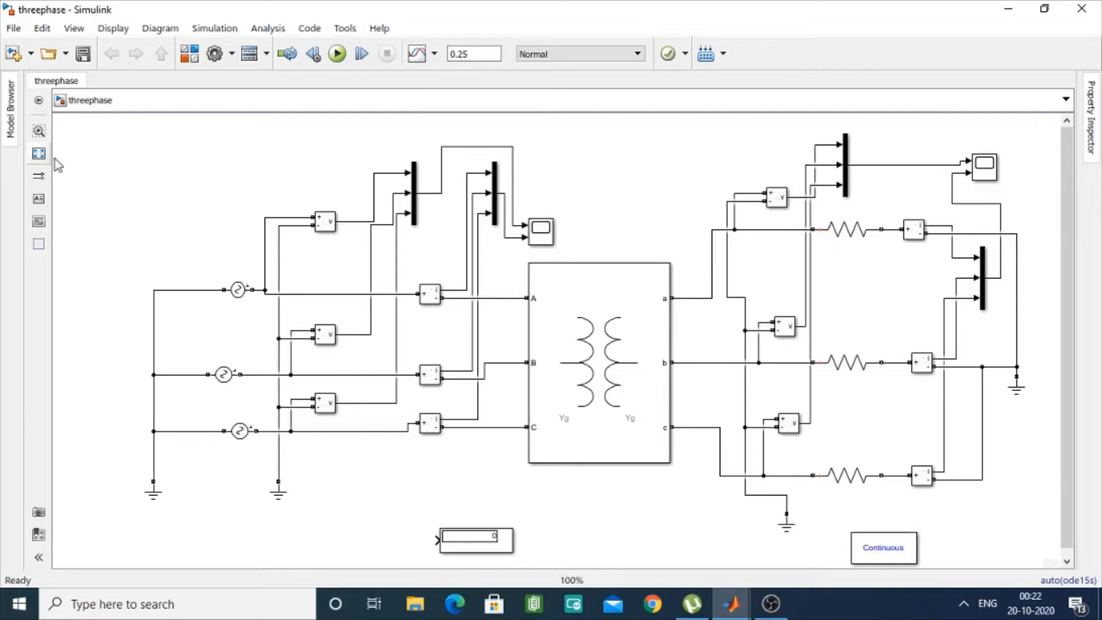
Step: Examine the peak amplitude, phase and frequency settings of the three AC voltage sources without changing them
left_click(243, 290)
double_click(243, 290)
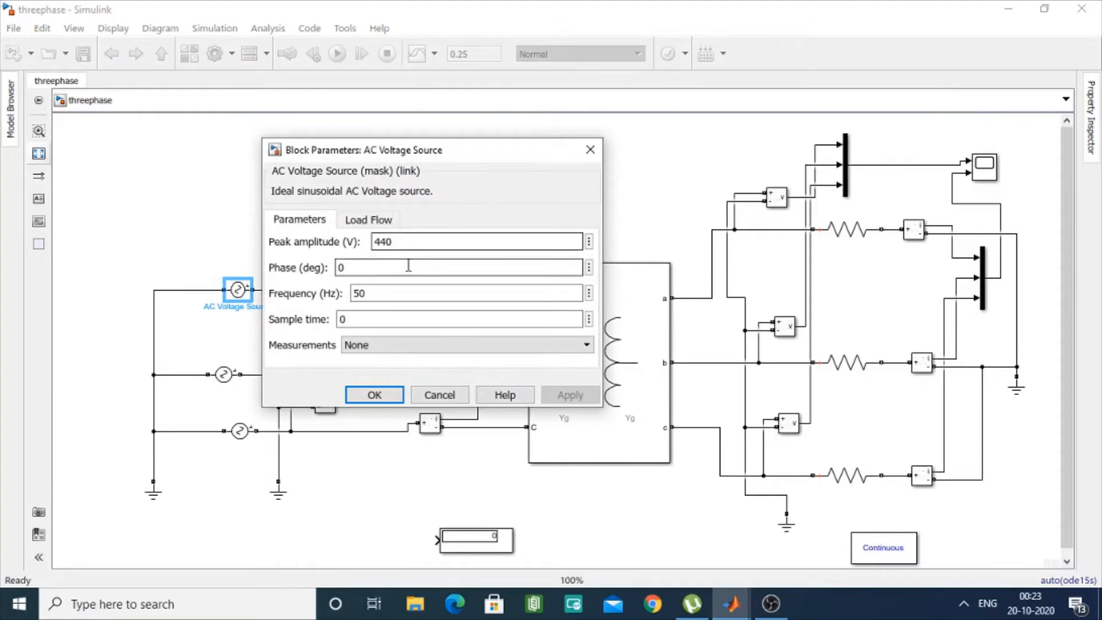
double_click(413, 241)
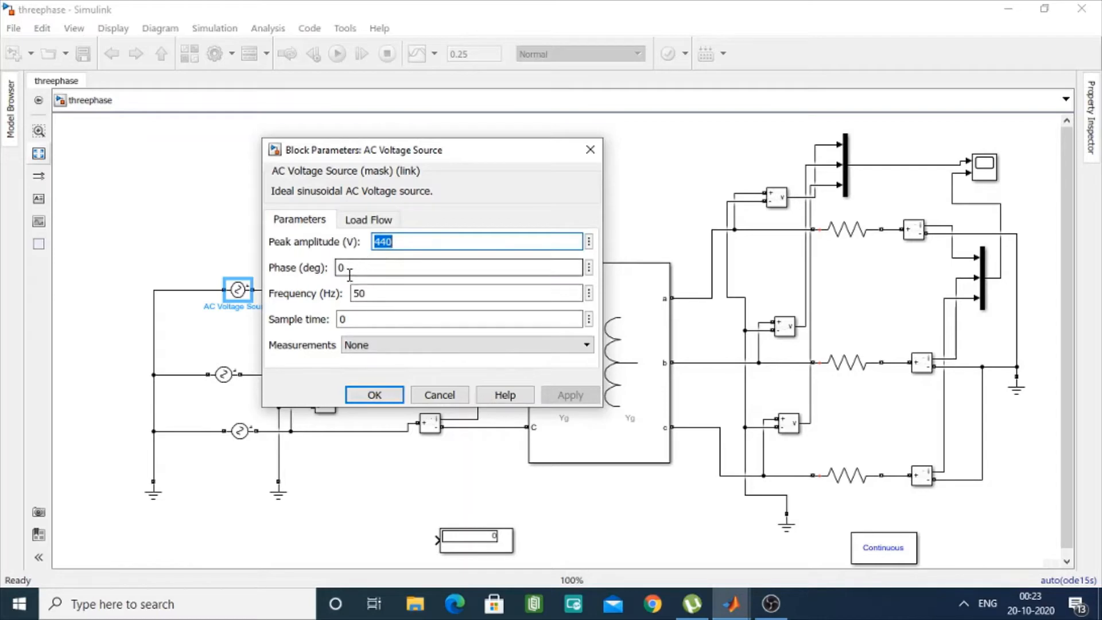
left_click(370, 395)
double_click(232, 358)
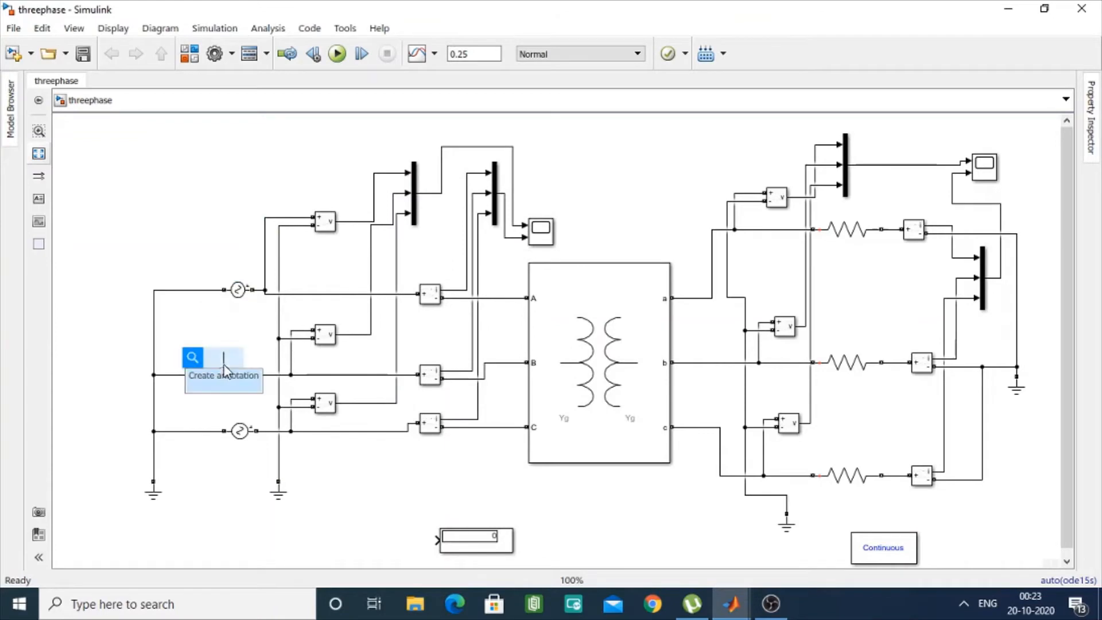
key("Escape")
double_click(227, 376)
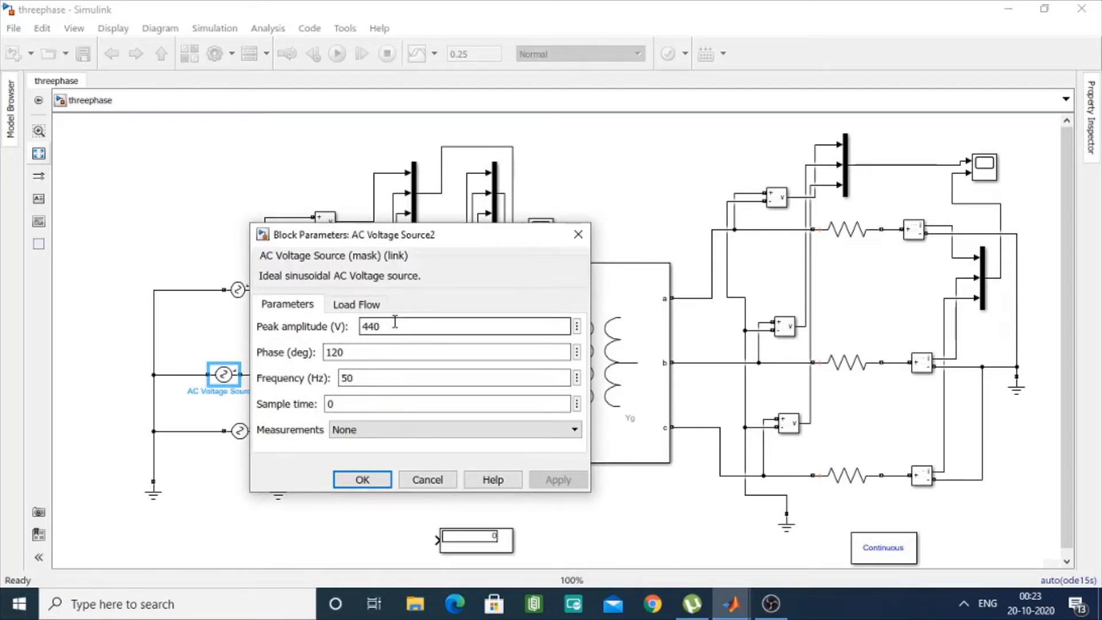
left_click(359, 480)
double_click(239, 430)
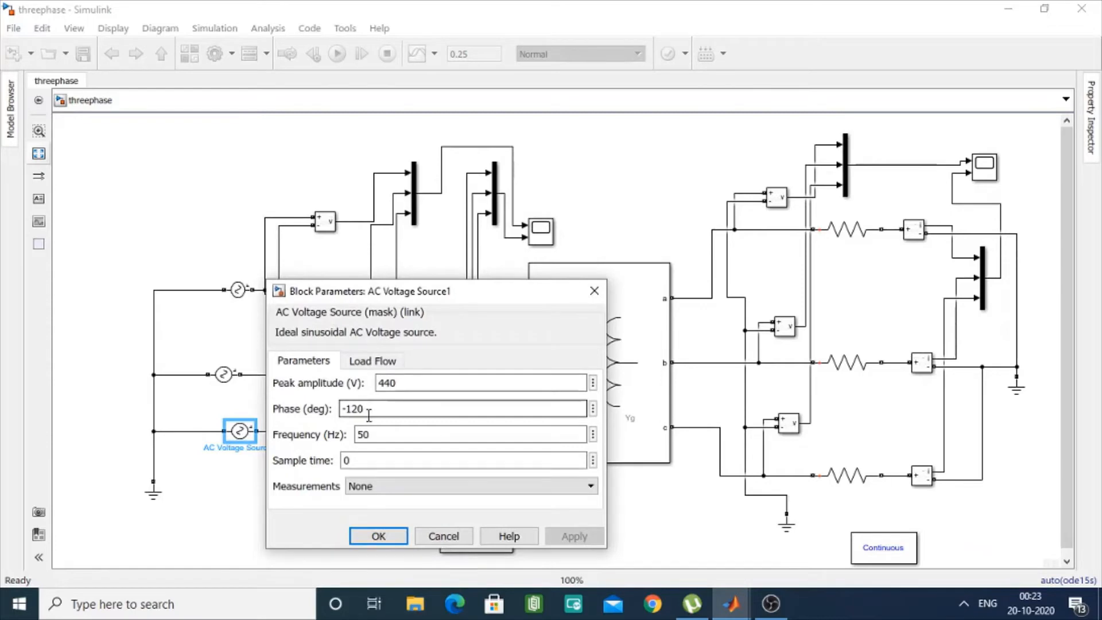
left_click(380, 536)
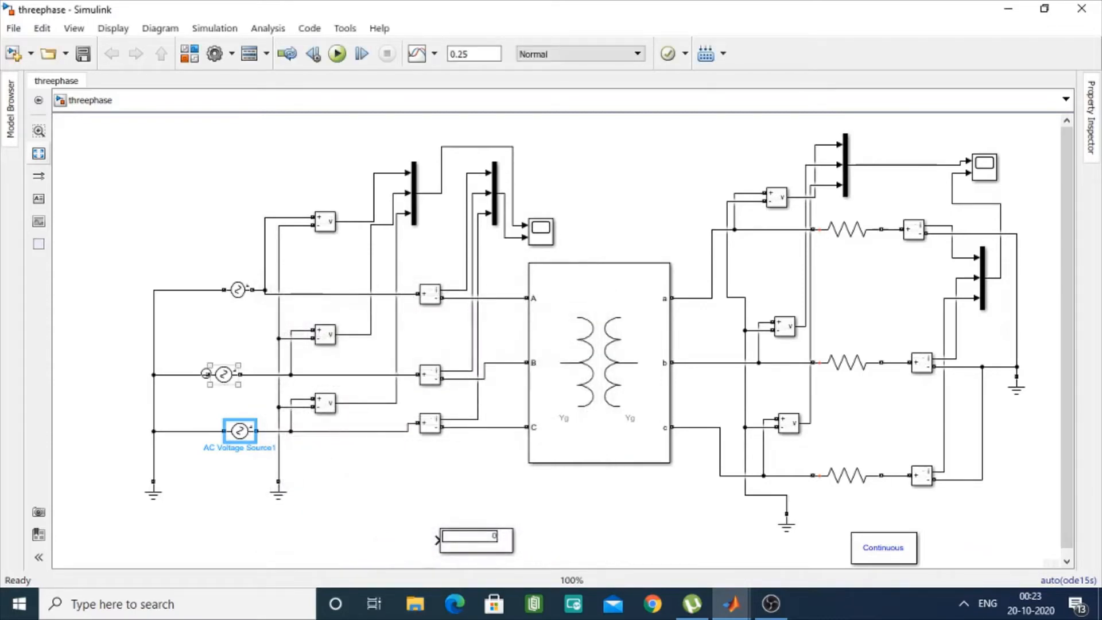
left_click(205, 374)
left_click(217, 348)
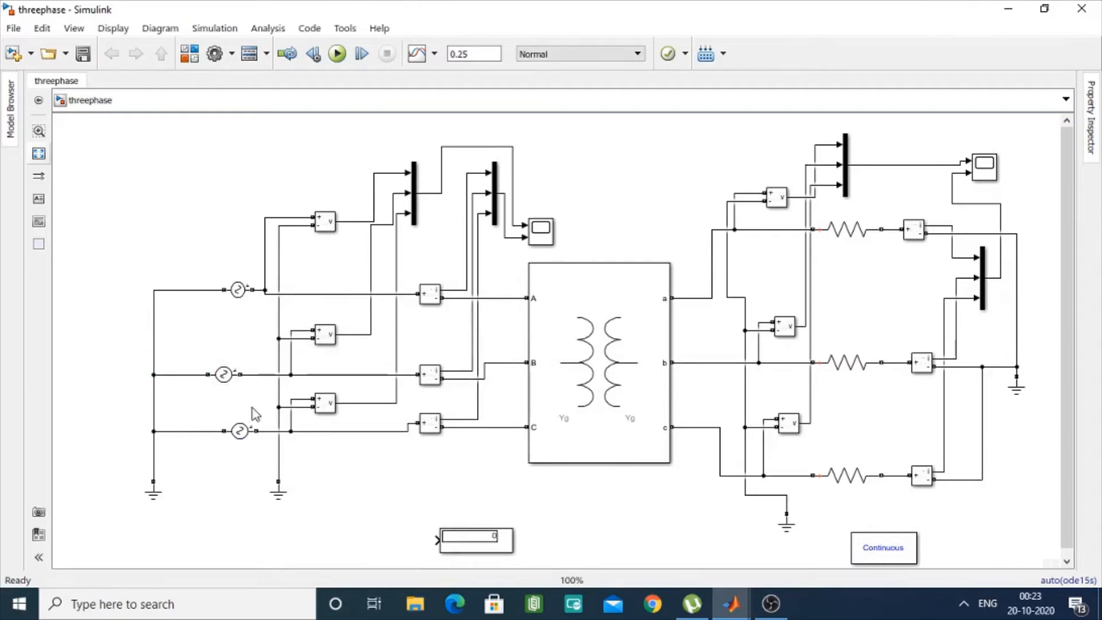
left_click(240, 430)
left_click(116, 478)
left_click(427, 297)
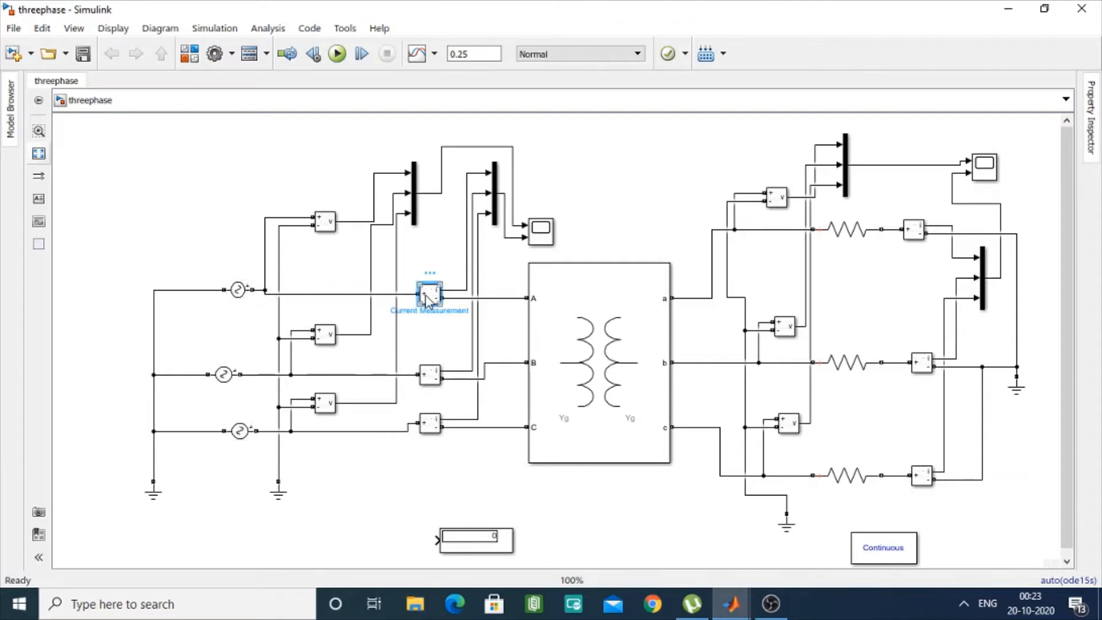
left_click(328, 315)
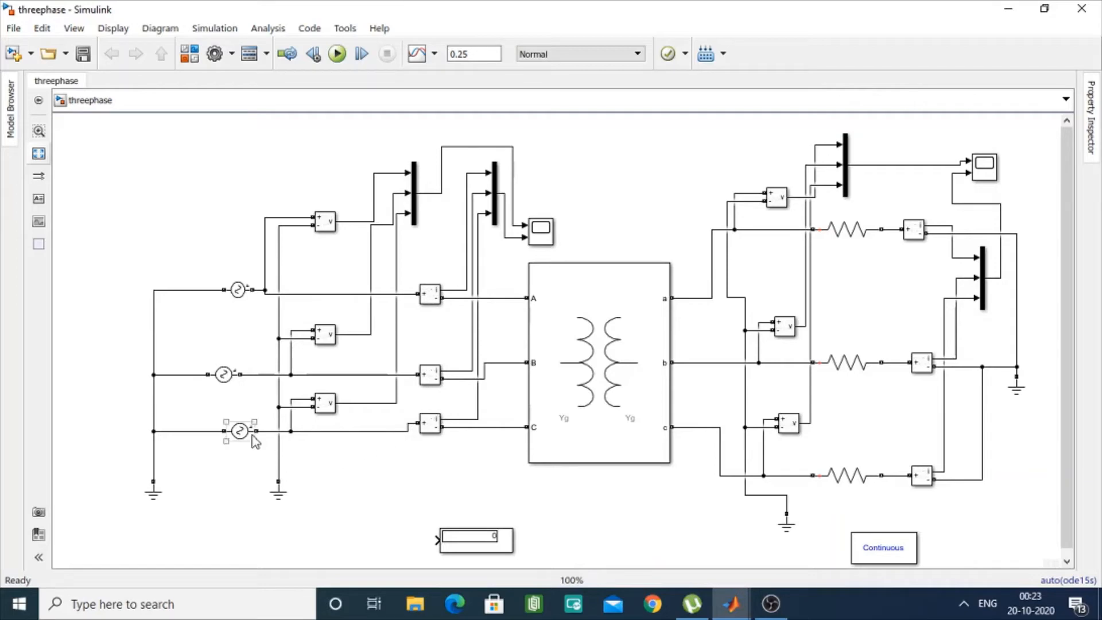
Step: Check the parameters of the primary-side voltage measurement blocks on the first and third phases
left_click(326, 224)
double_click(326, 224)
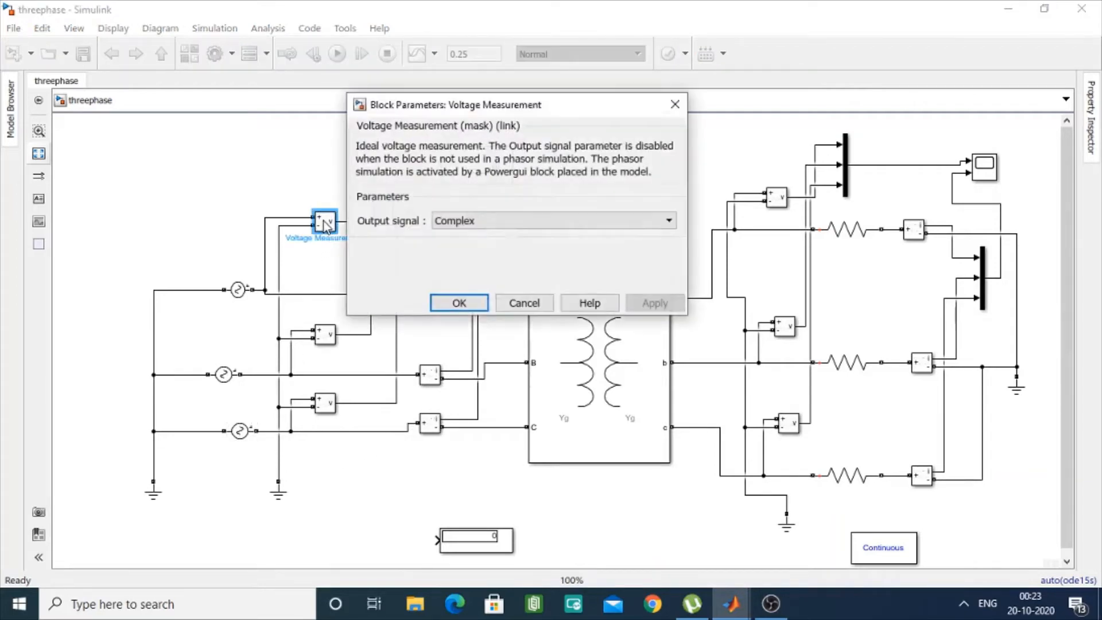
key("Return")
left_click(219, 212)
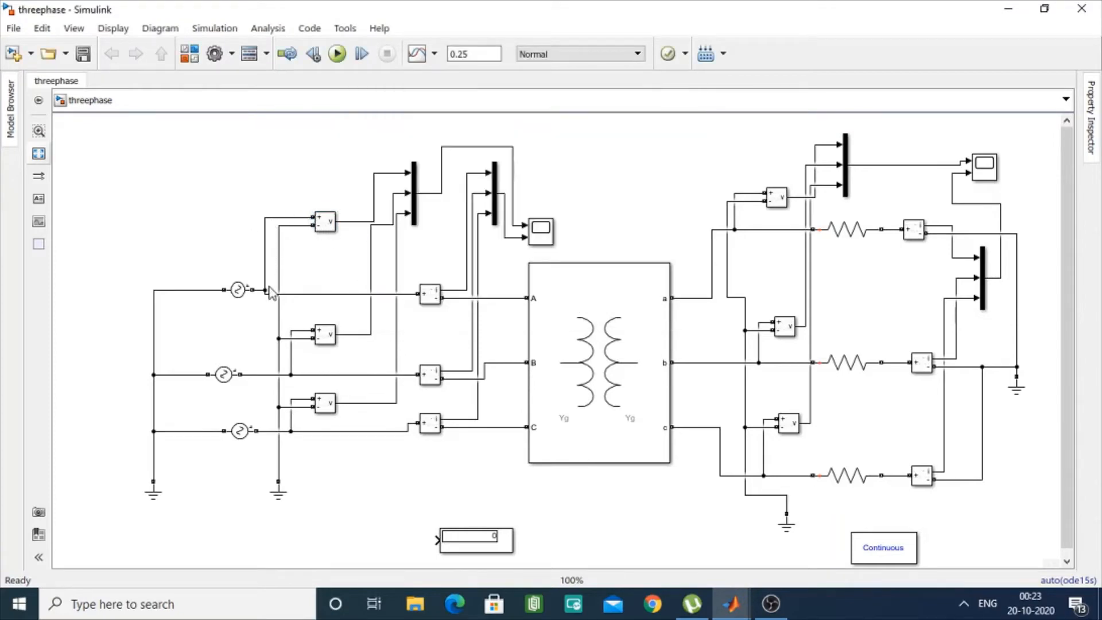
left_click(238, 291)
left_click(237, 291)
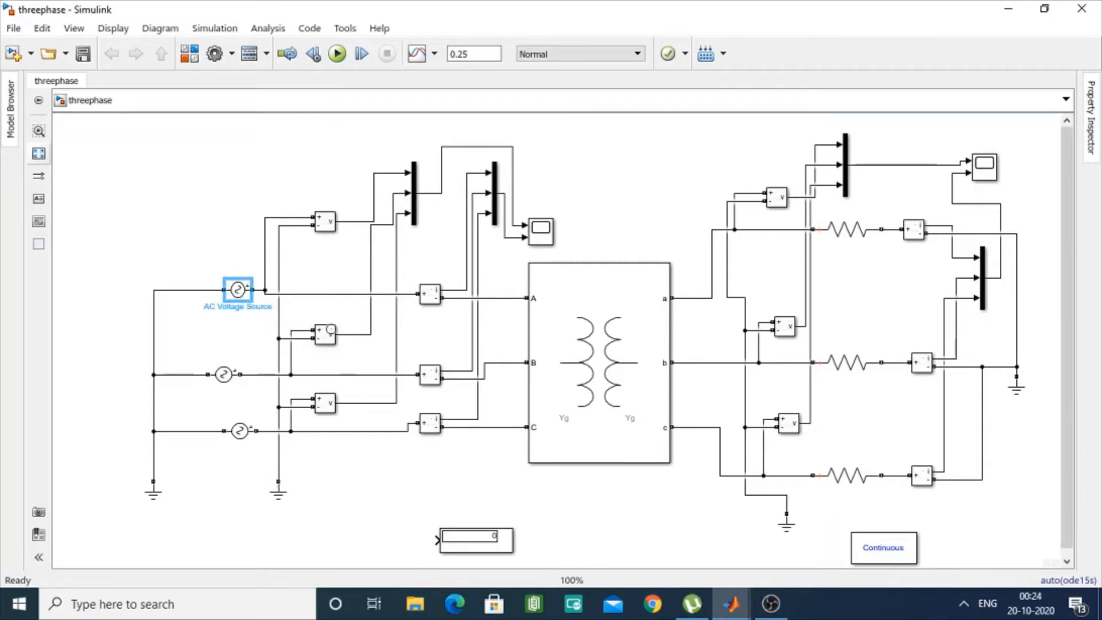
left_click(326, 404)
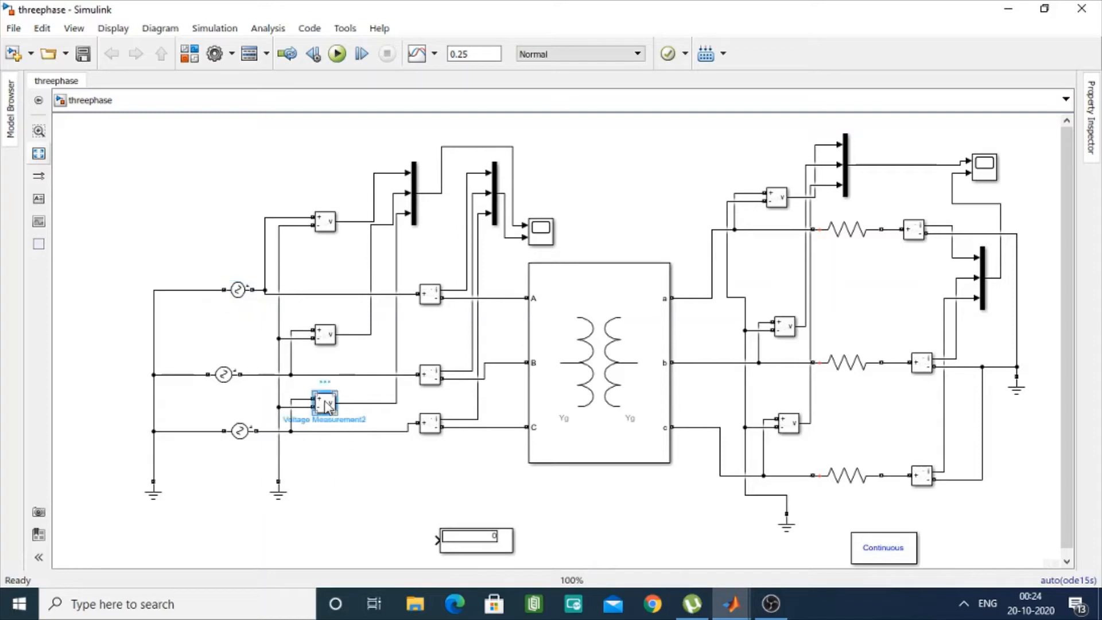
double_click(325, 404)
key("Escape")
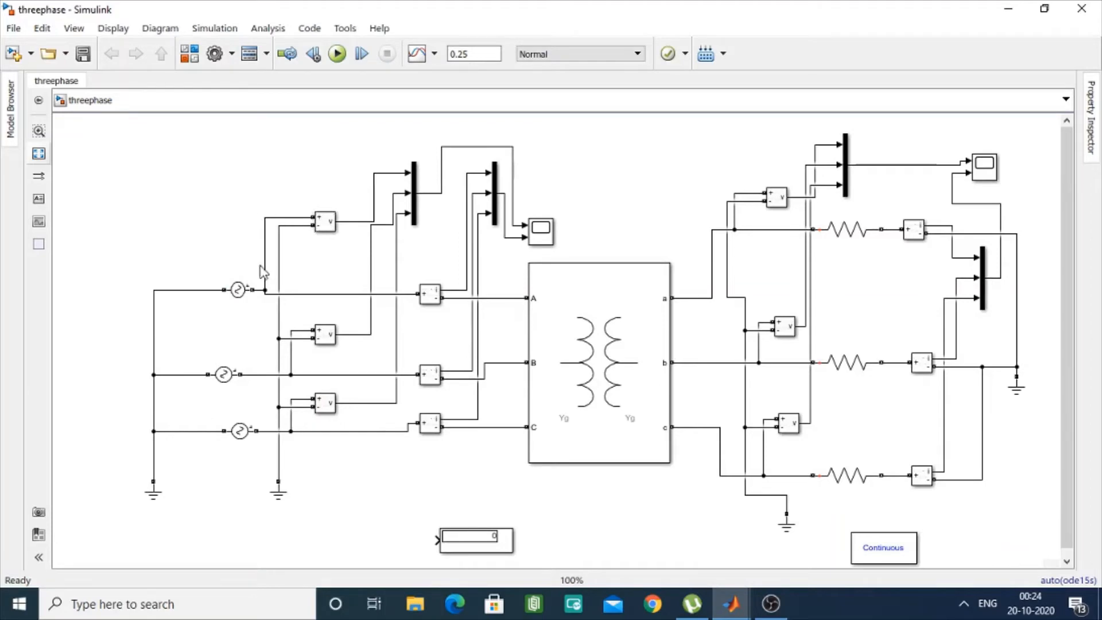
Step: Examine how the AC sources and primary voltage measurement blocks are wired, including the two primary-side Mux blocks
left_click(236, 291)
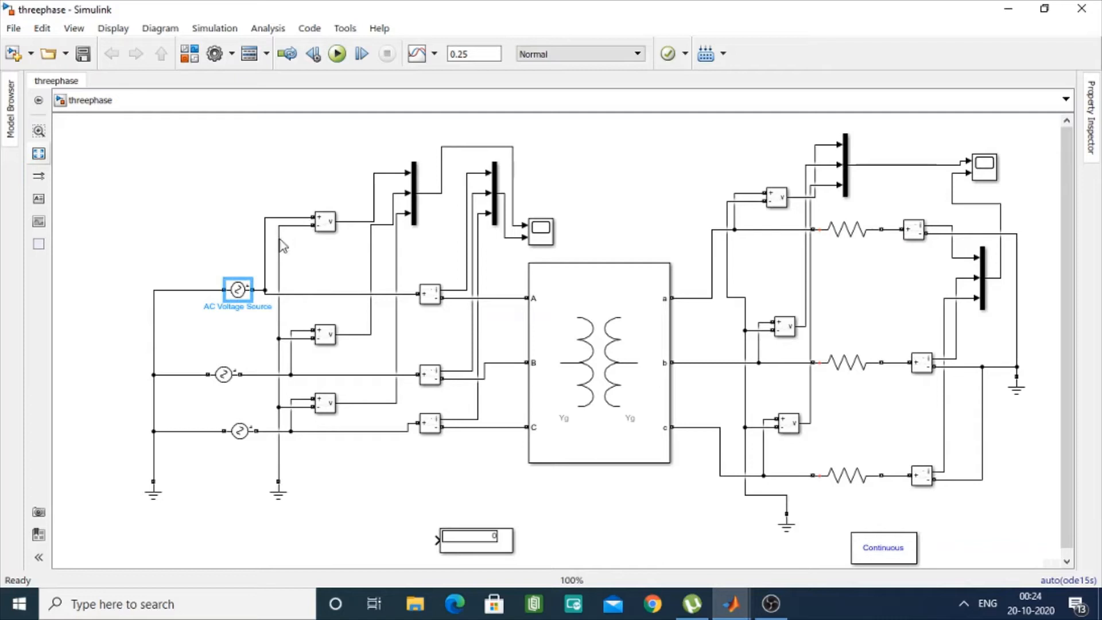
left_click(325, 330)
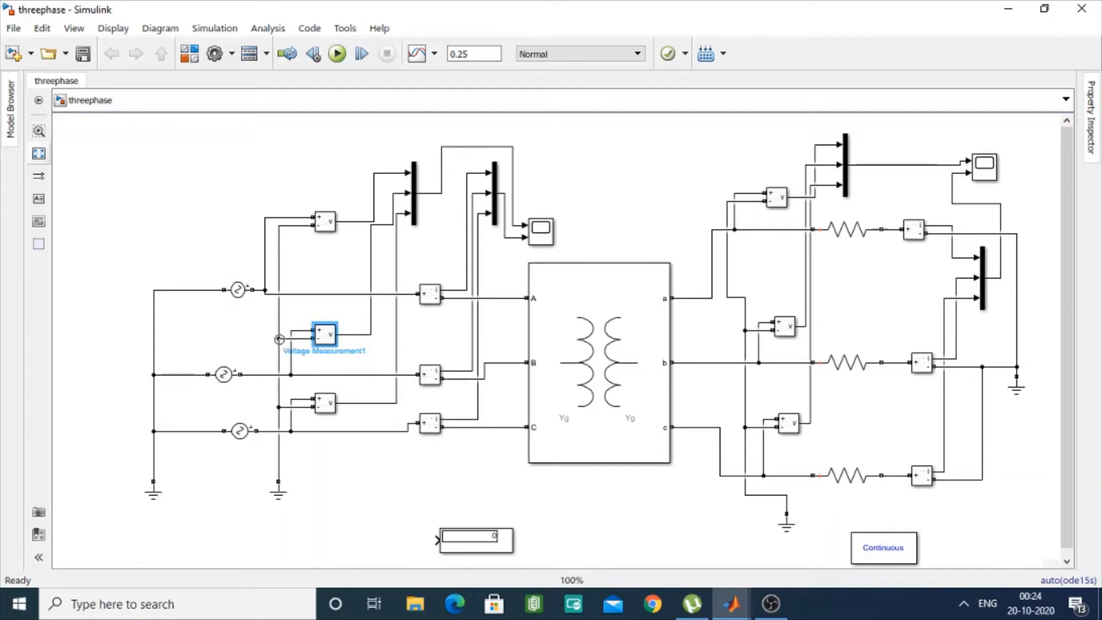
left_click(327, 406)
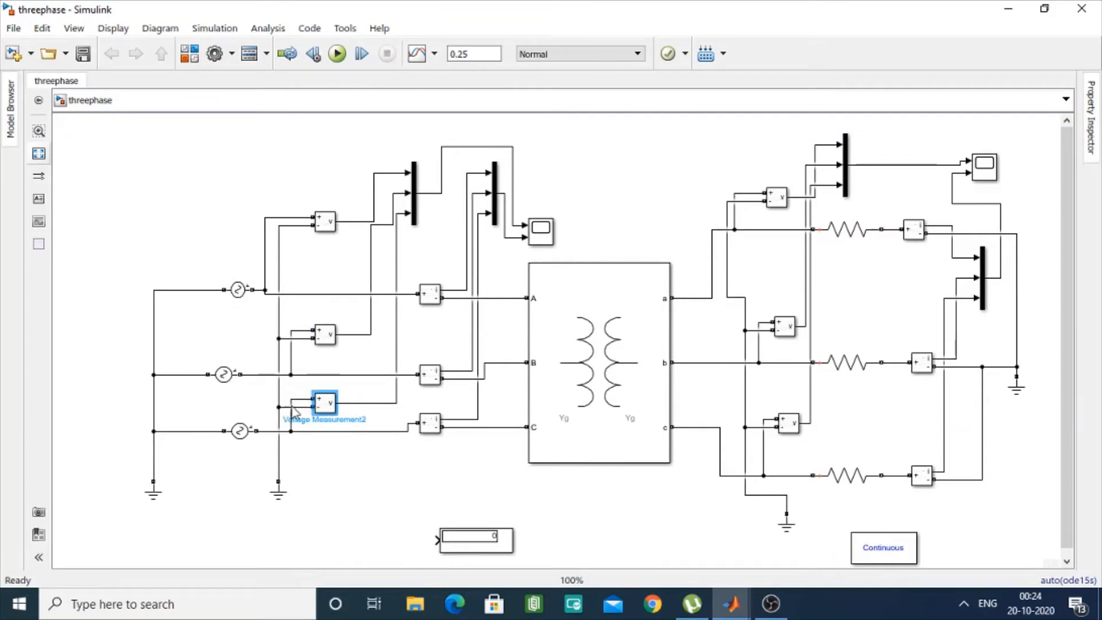
left_click(228, 435)
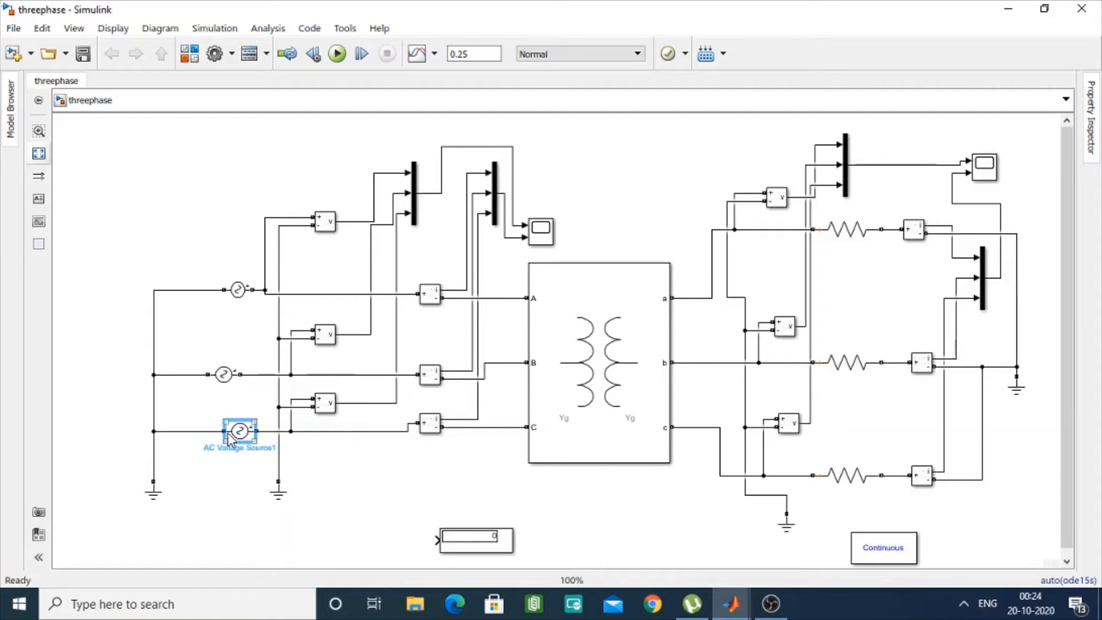
left_click(357, 498)
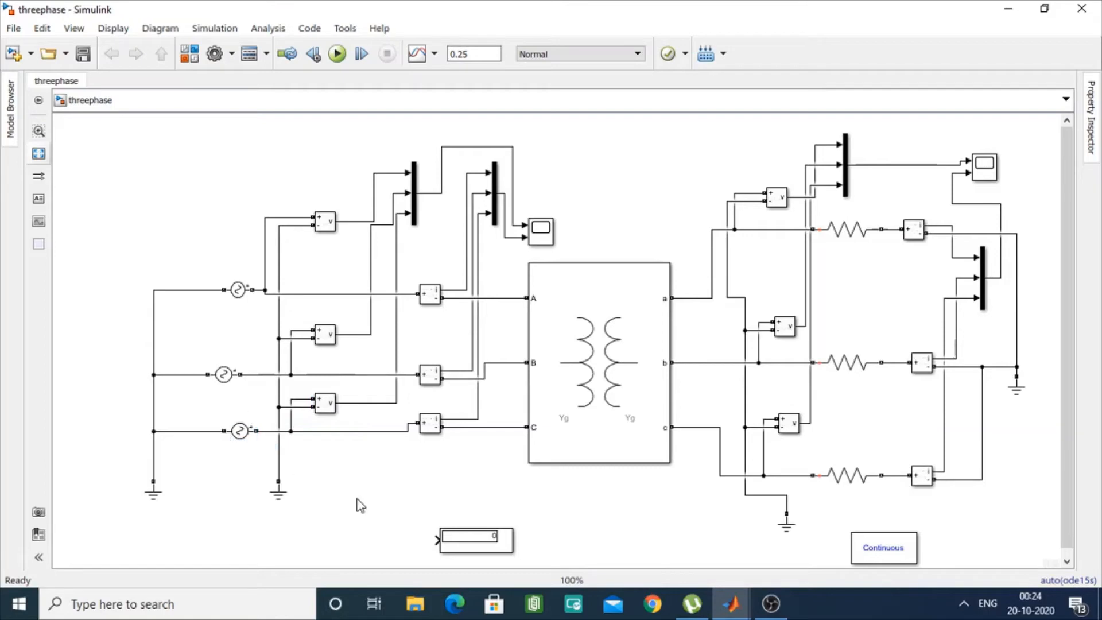
left_click(414, 209)
left_click(494, 204)
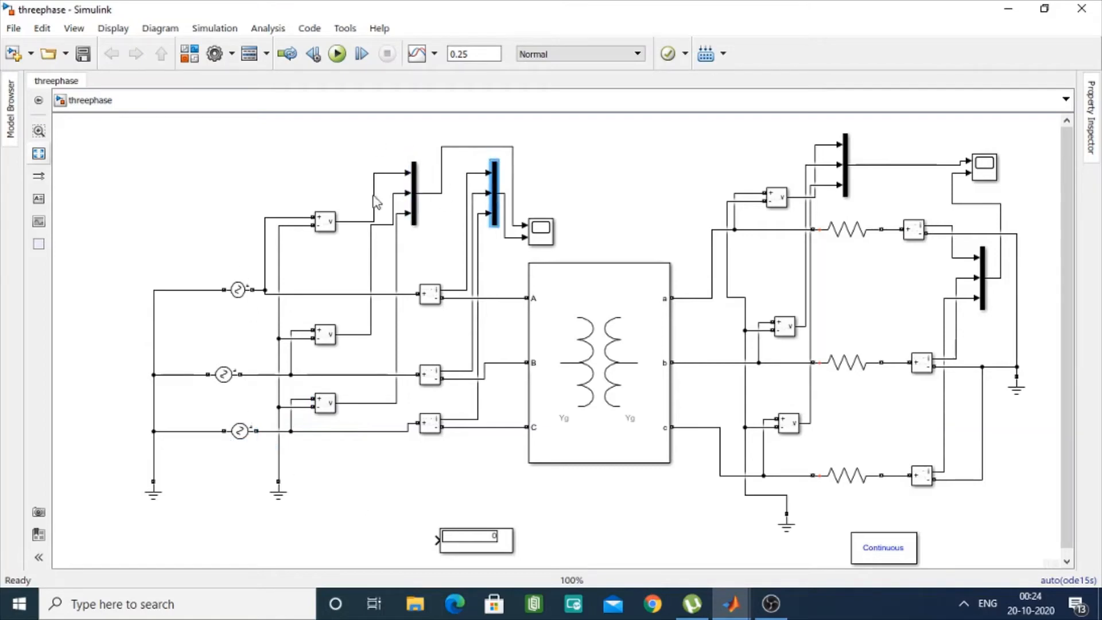
left_click(408, 160)
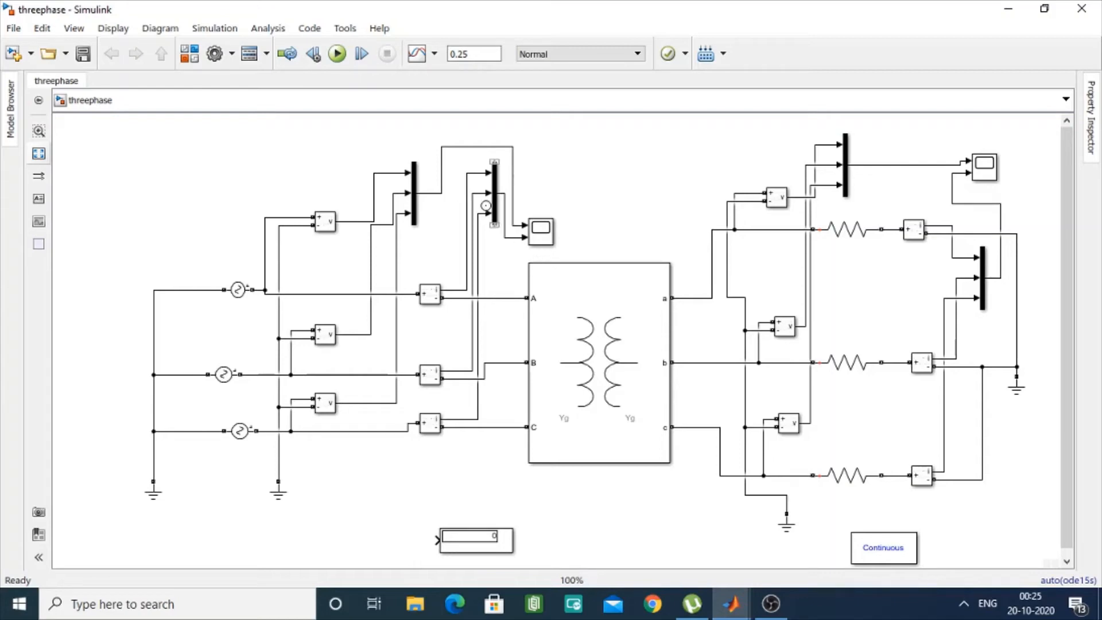
Step: Check the number of inputs of the Mux that combines the primary voltage signals
left_click(495, 214)
double_click(414, 200)
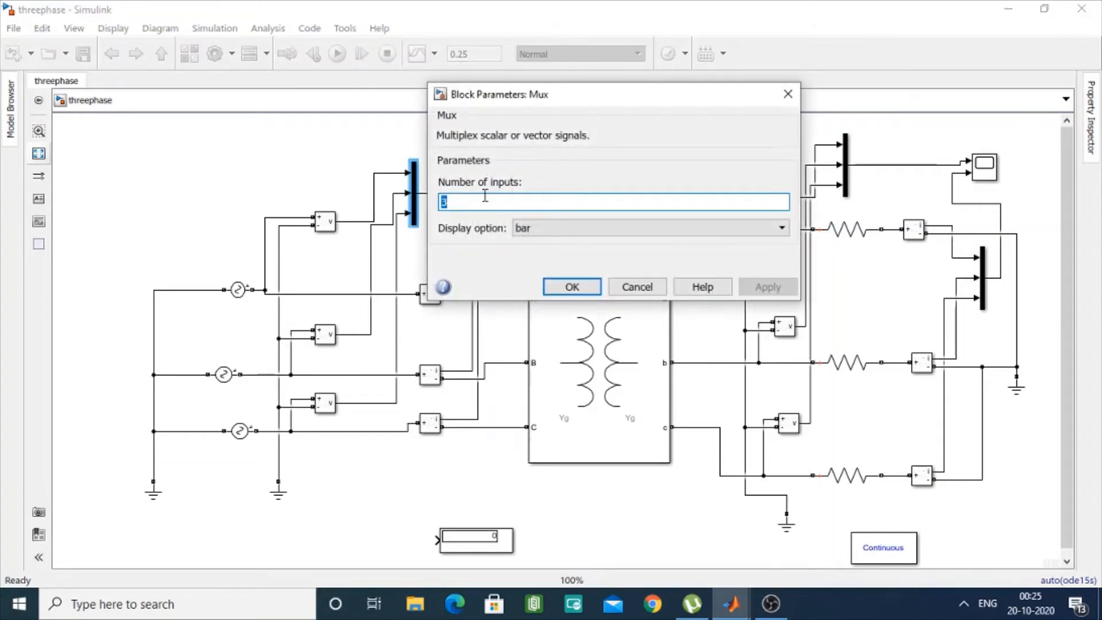
left_click(558, 287)
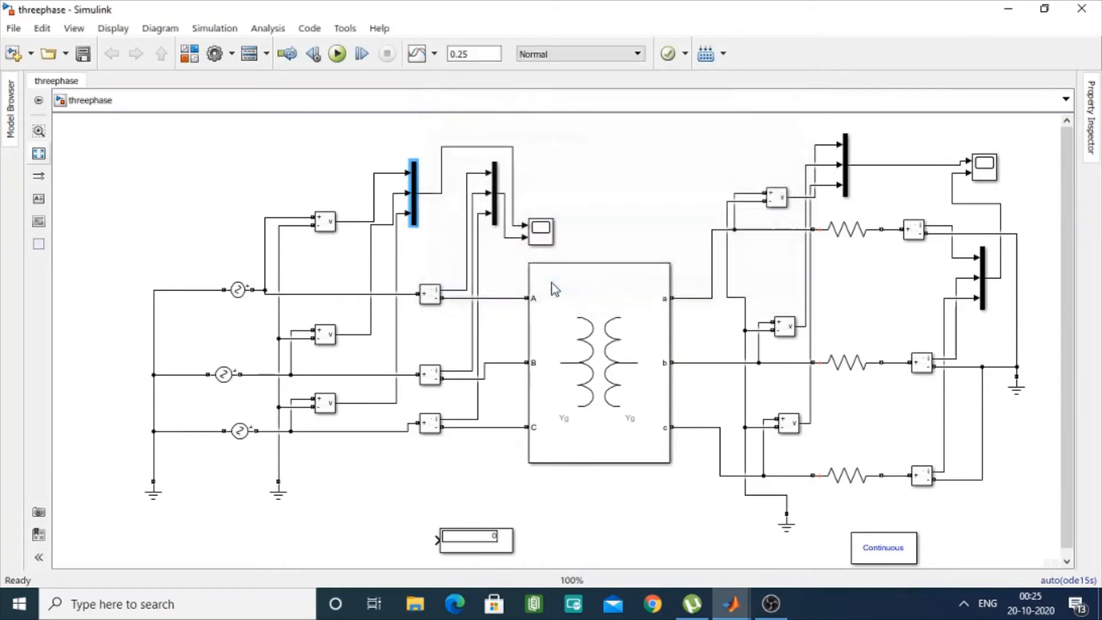
left_click(327, 222)
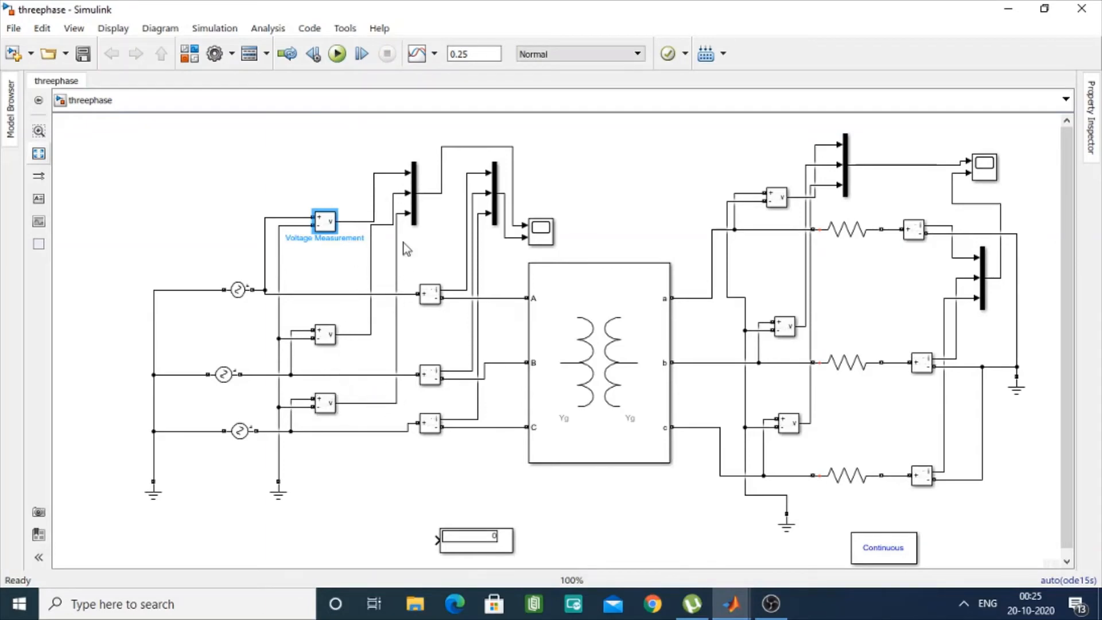
left_click(429, 227)
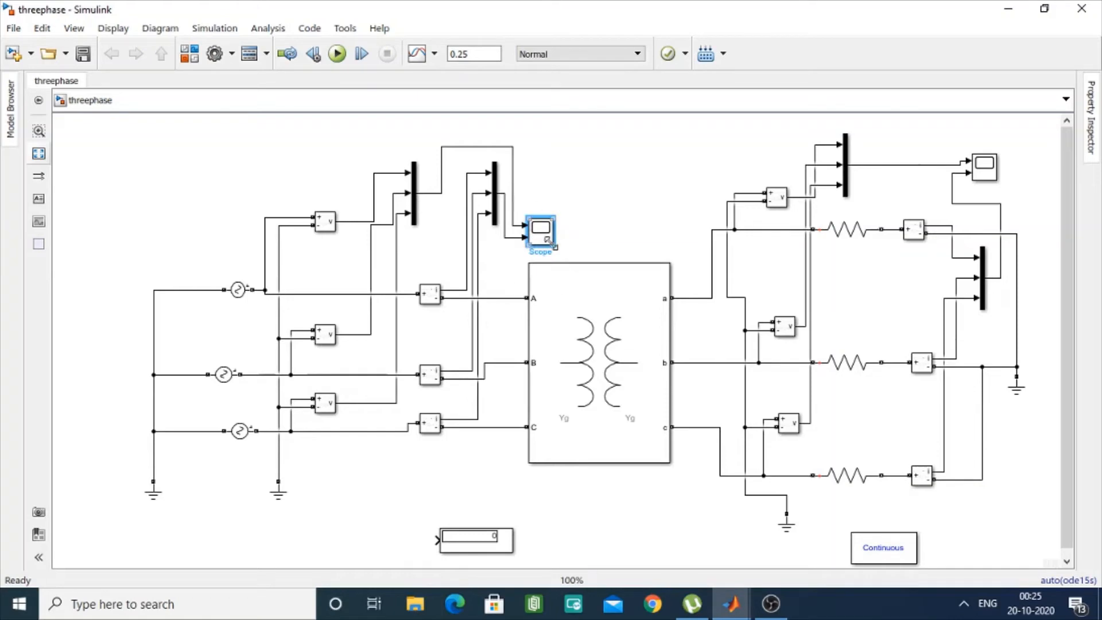
left_click(592, 235)
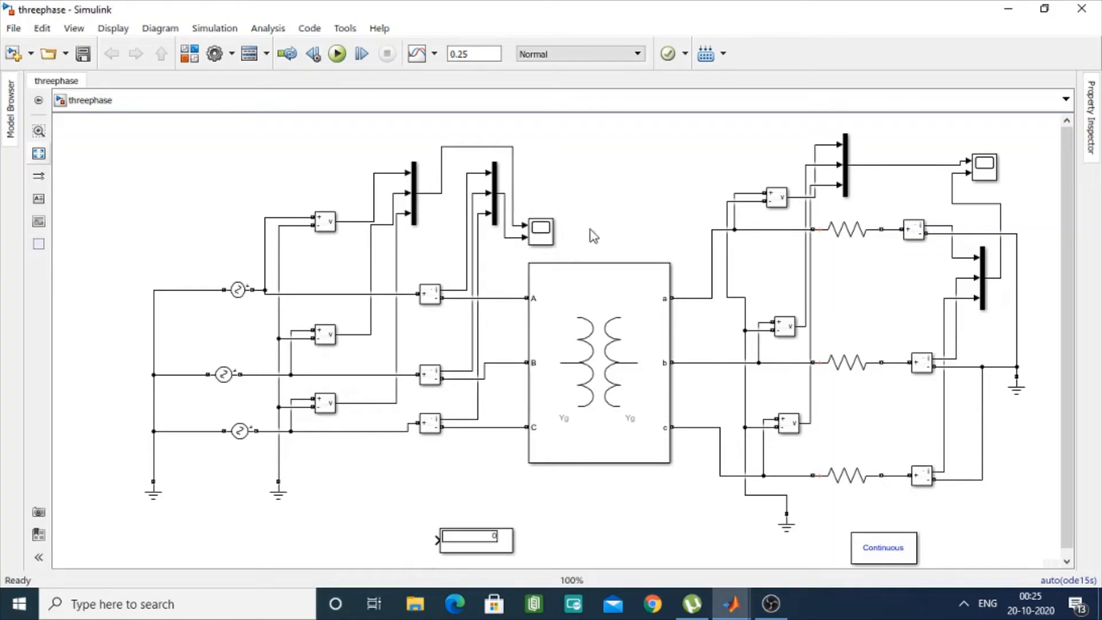
Step: Review the winding connections and core type of the two-winding three-phase transformer
left_click(575, 453)
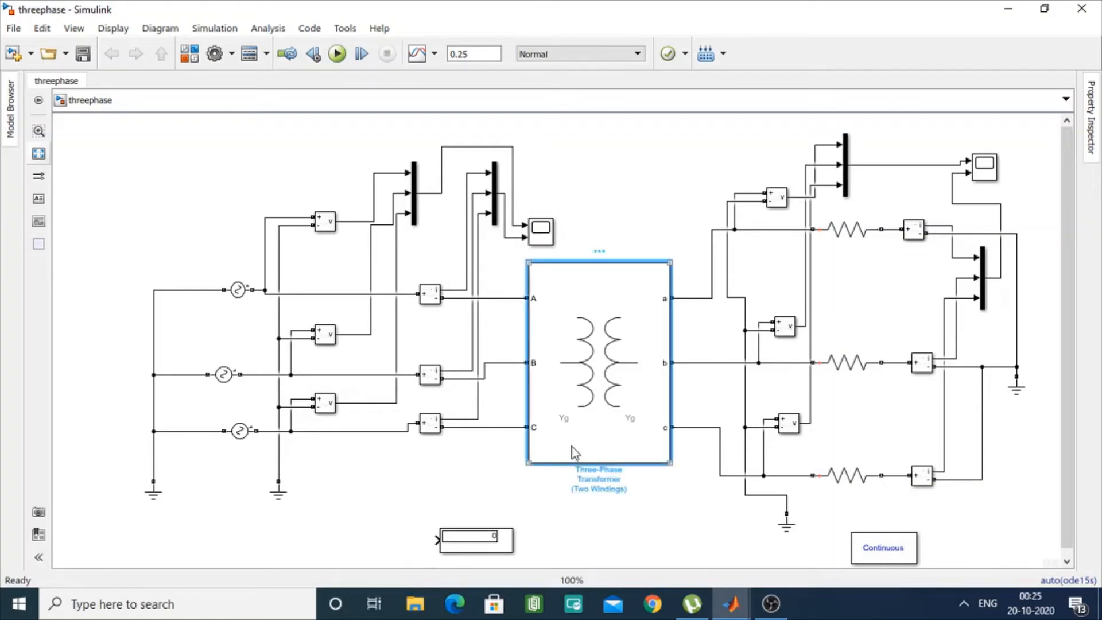
double_click(631, 384)
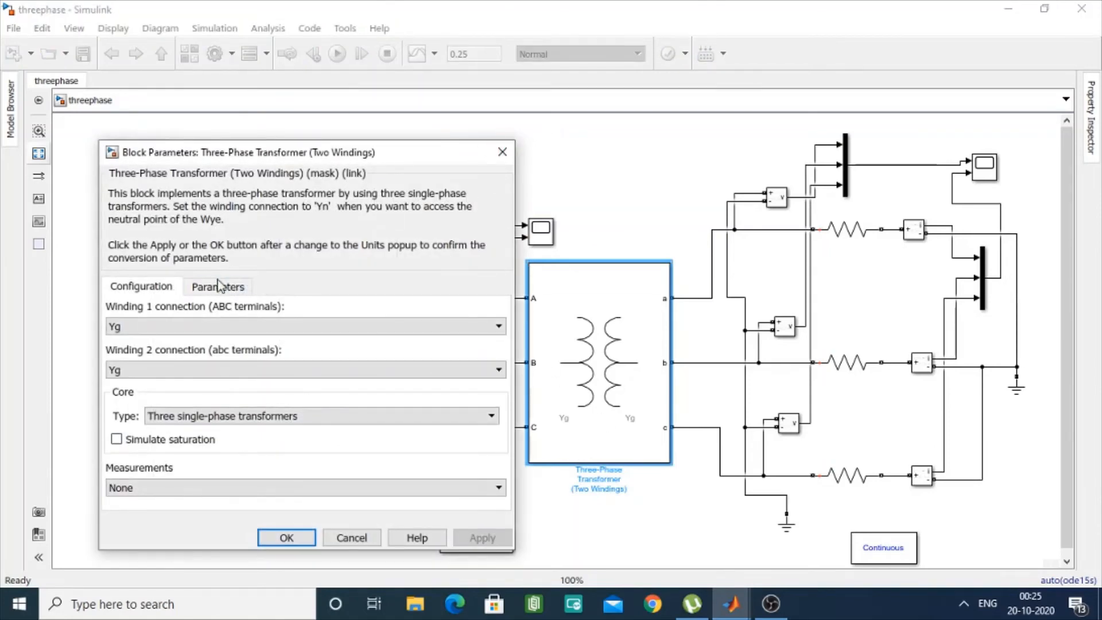
left_click(501, 152)
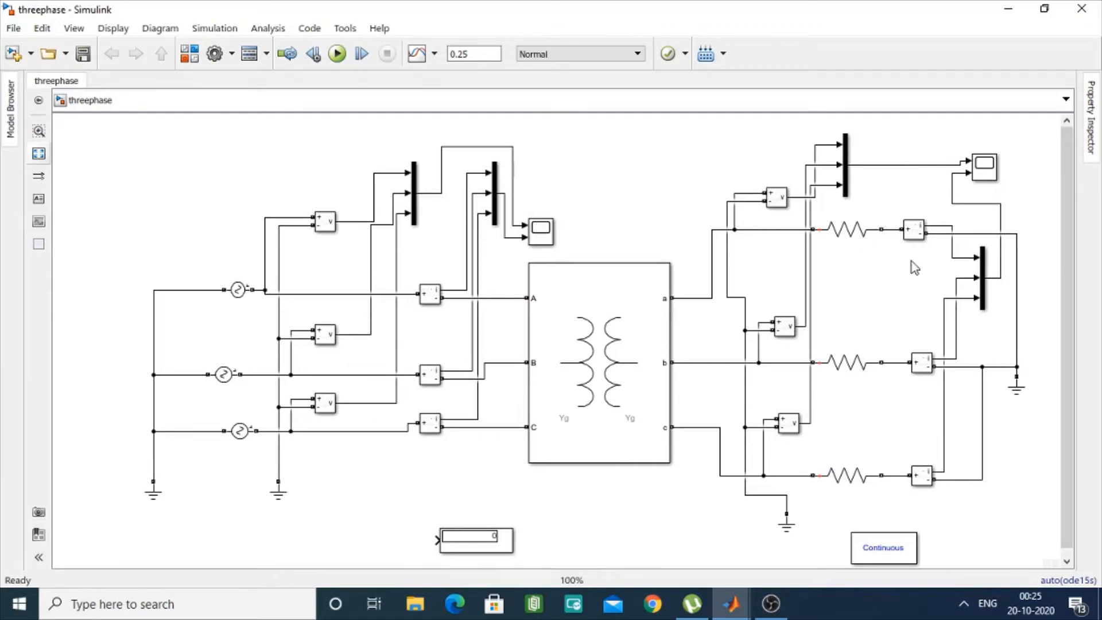
Step: Check the branch type and resistance of the series RLC load branch on secondary phase a
left_click(869, 233)
double_click(869, 232)
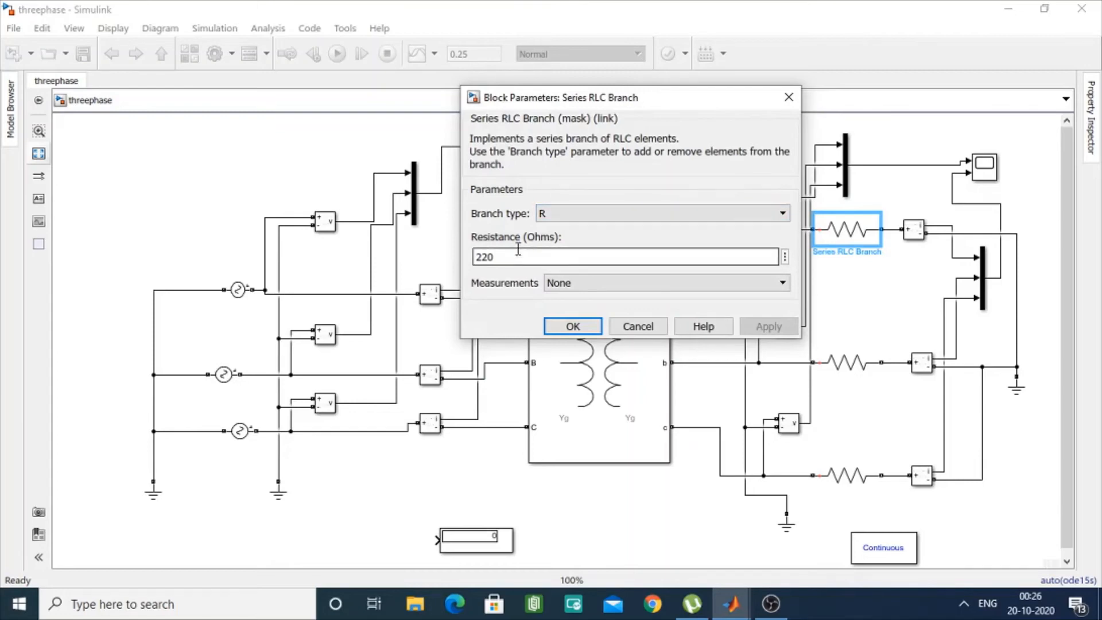
left_click(565, 328)
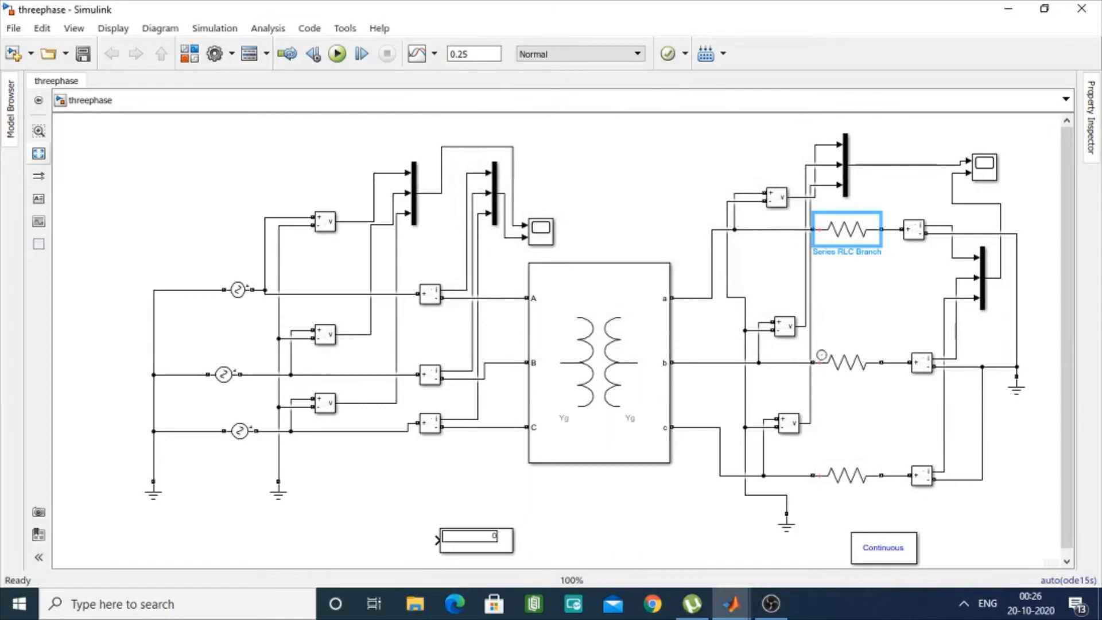
left_click(849, 361)
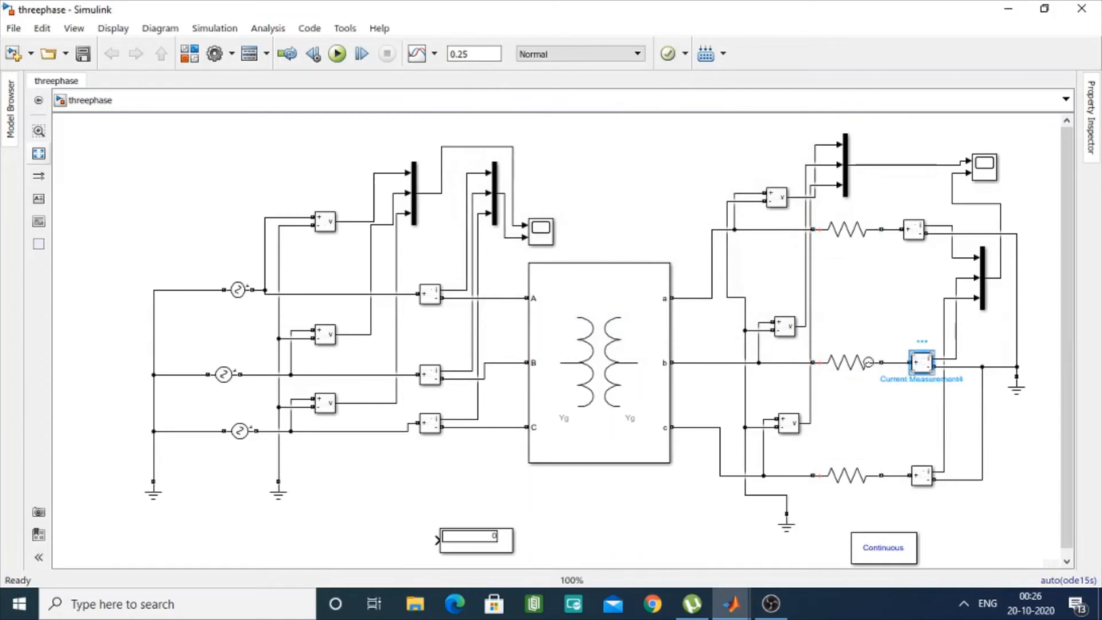
left_click(849, 230)
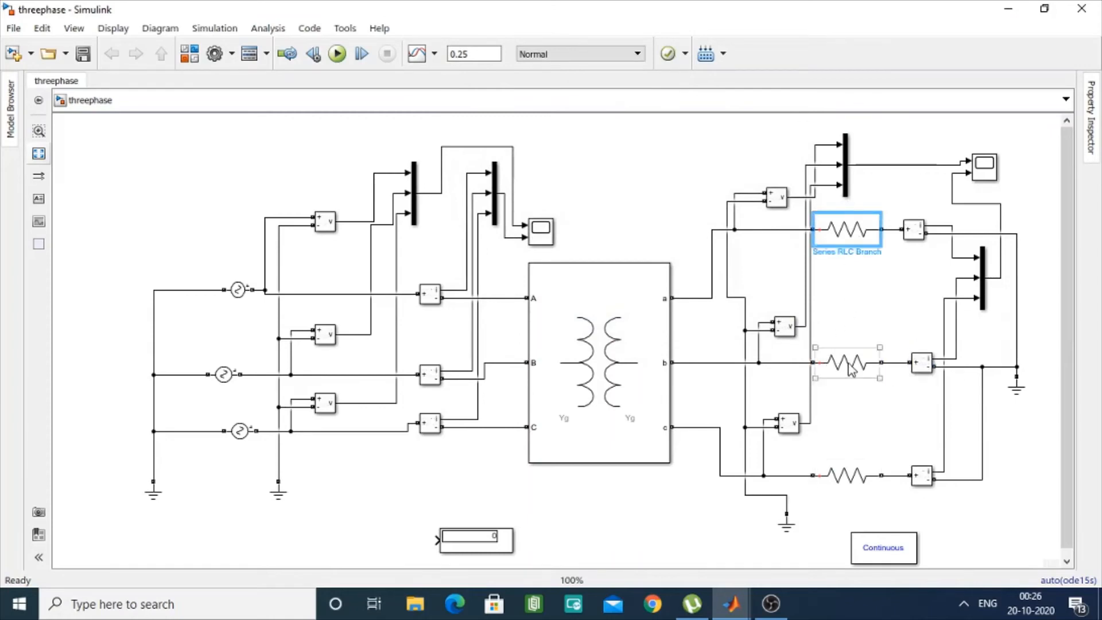
left_click(917, 231)
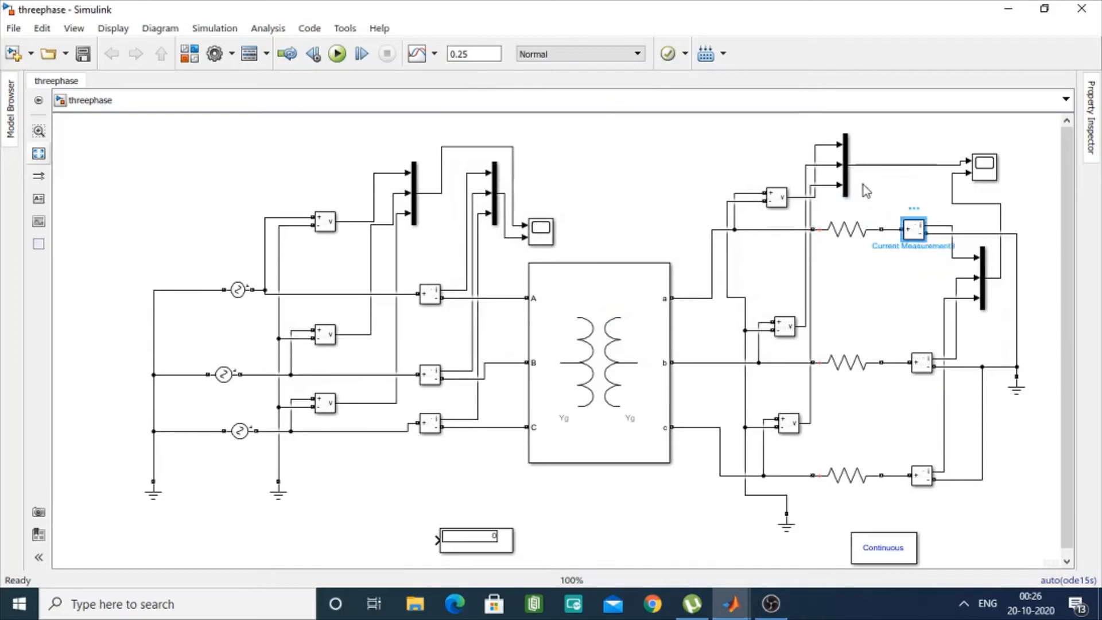
left_click(779, 201)
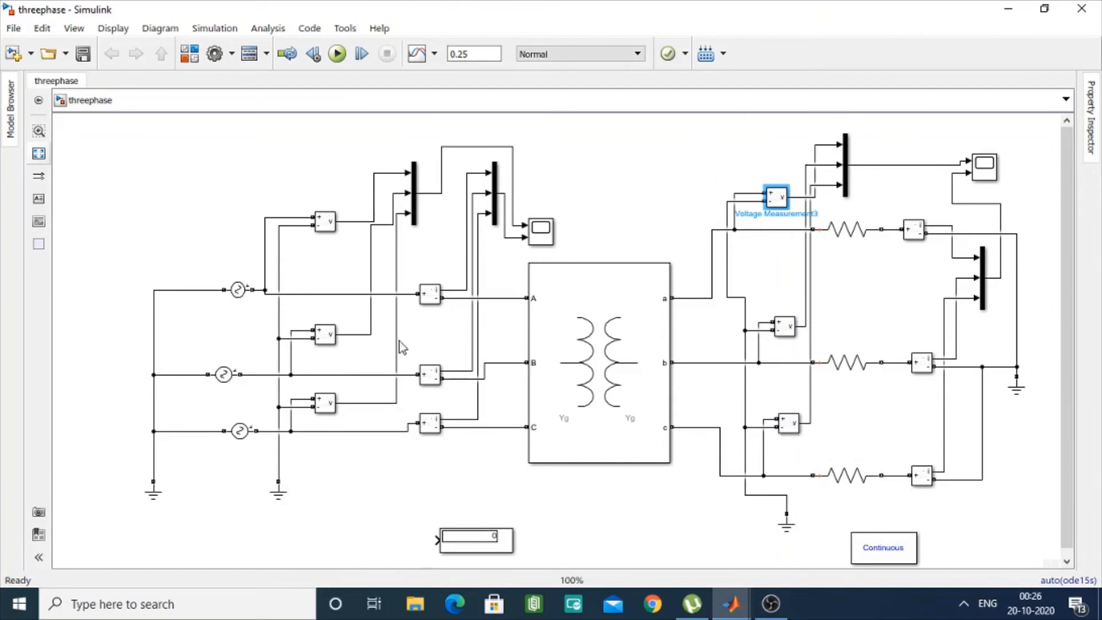
Step: Examine how the secondary voltage and current Mux blocks feed the two inputs of the secondary-side scope
left_click(1002, 337)
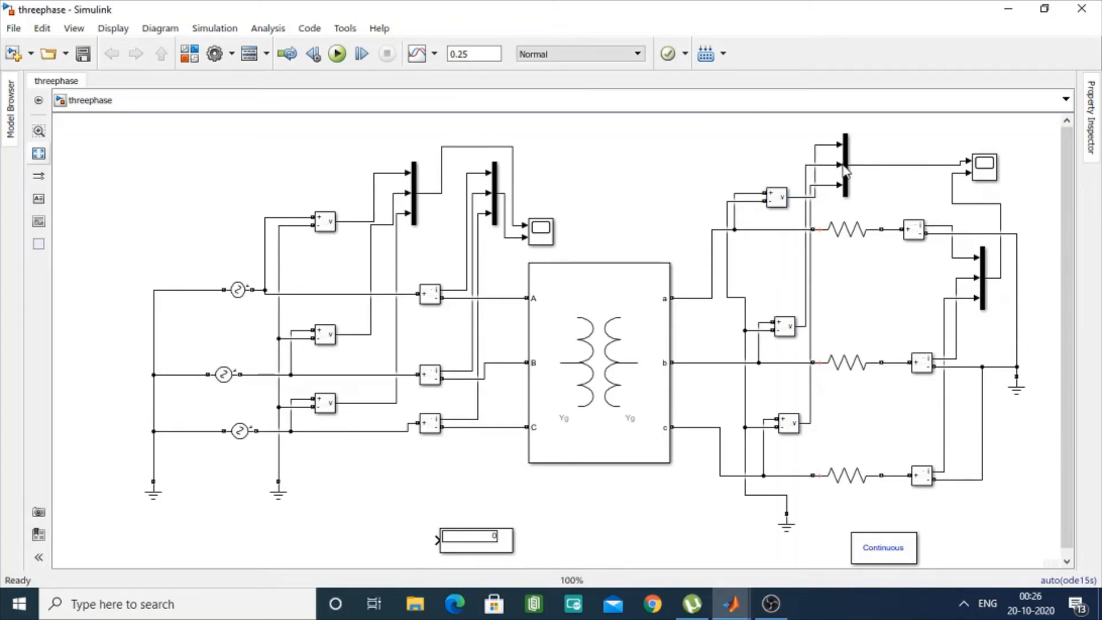
left_click(989, 165)
left_click(989, 166)
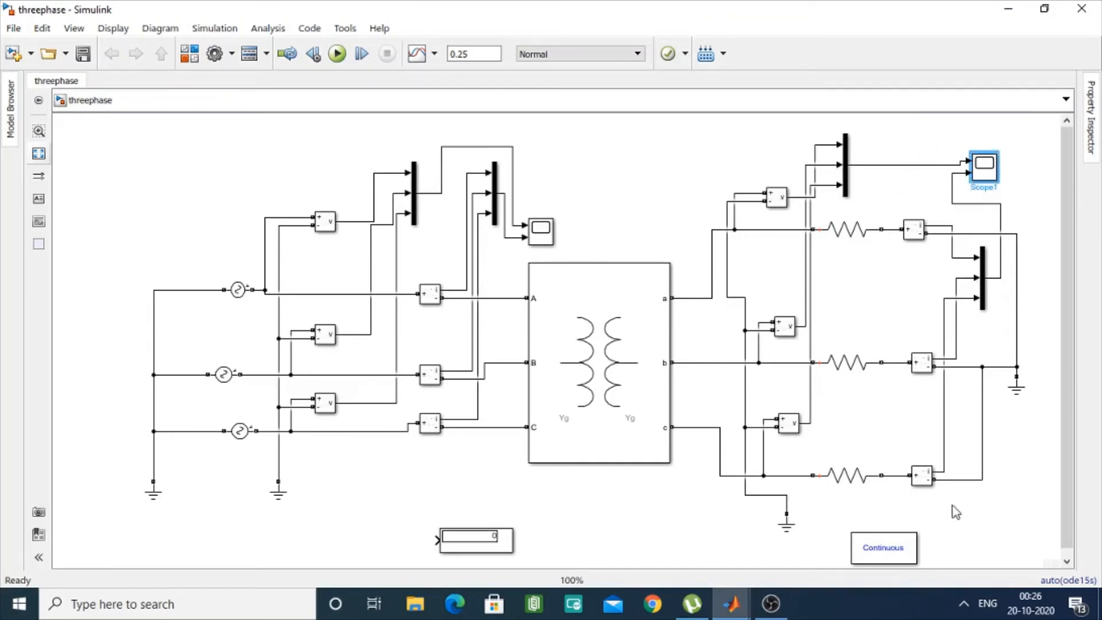
left_click(983, 278)
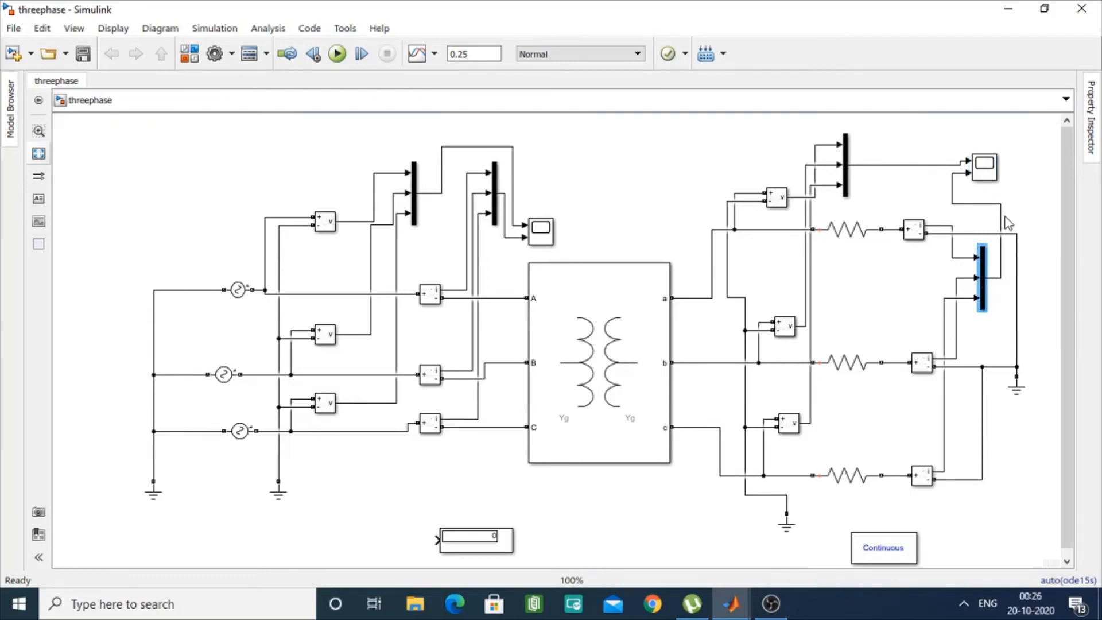
left_click(981, 172)
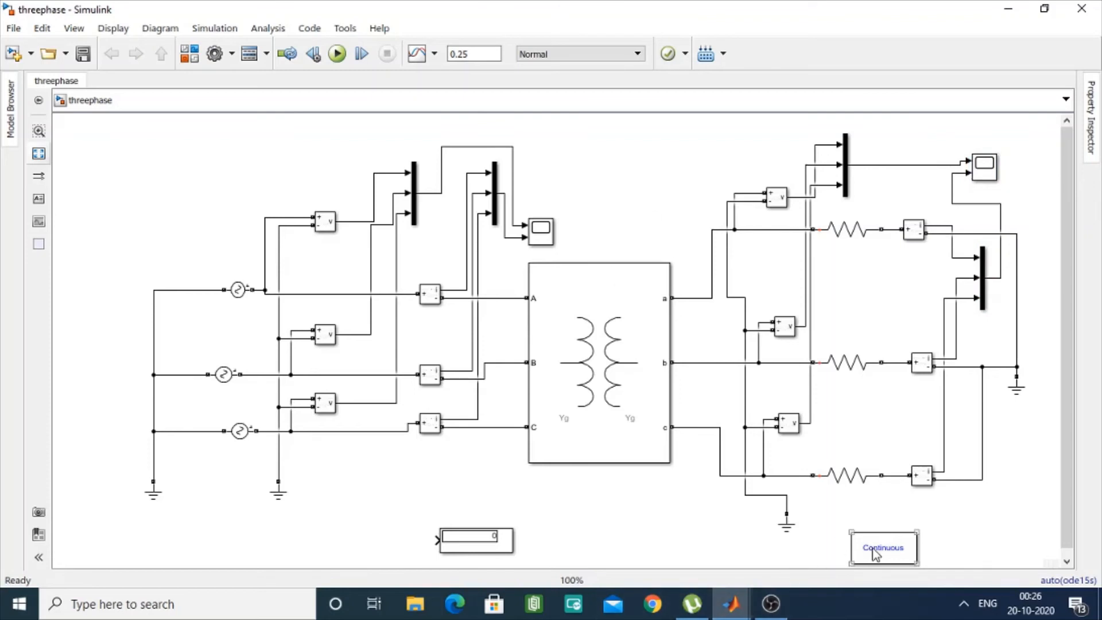
Step: Move the powergui block slightly upward, closer to the phase c load, and run the simulation
left_click_drag(871, 549, 873, 527)
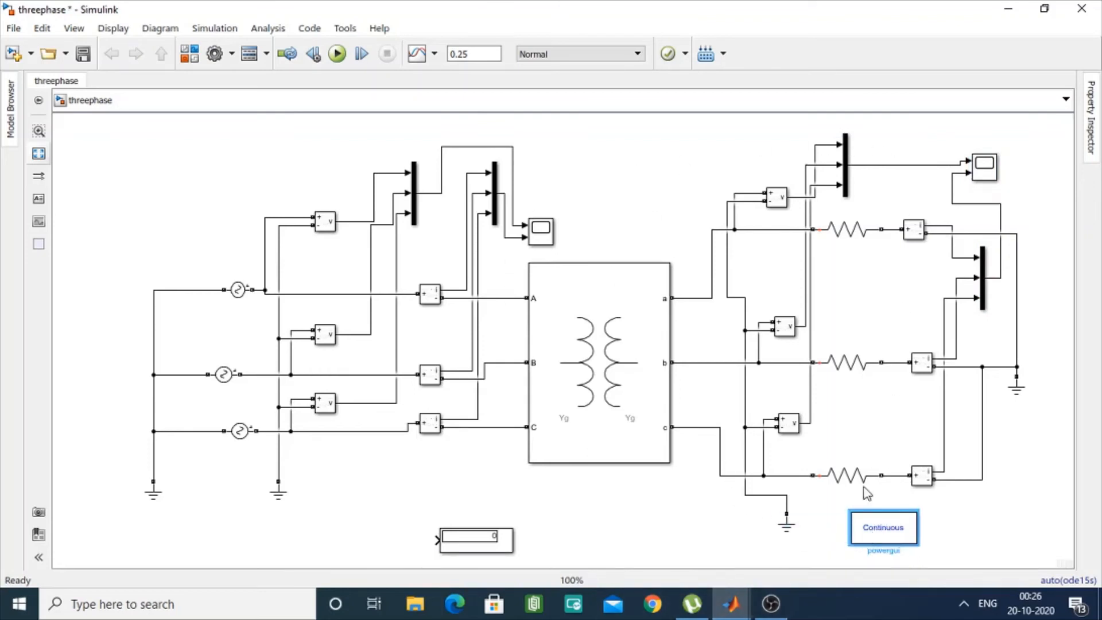
left_click(322, 146)
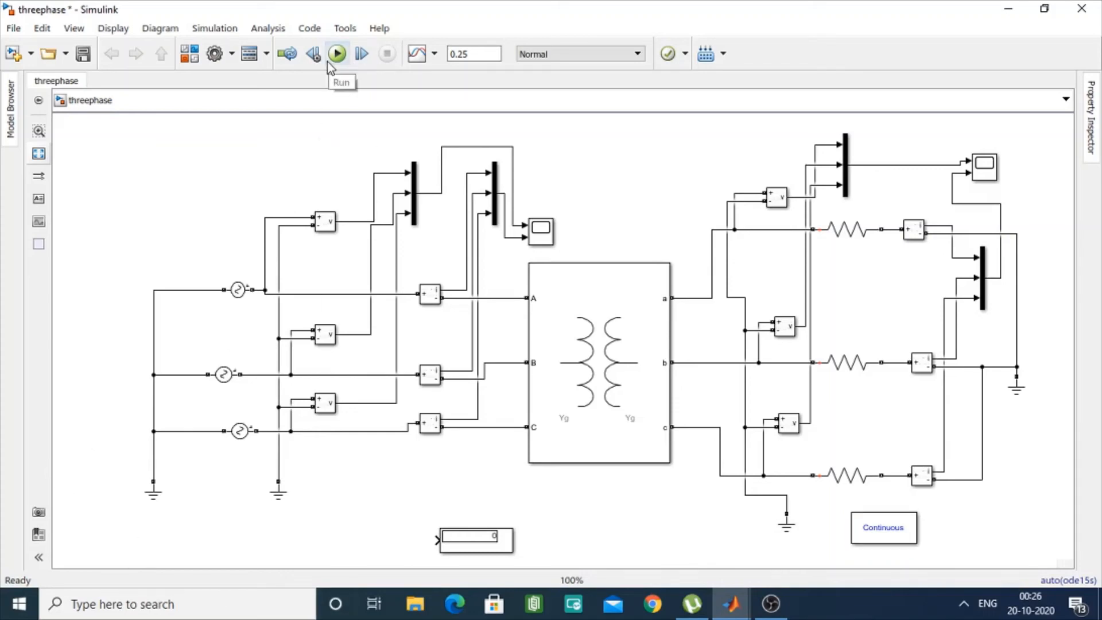
left_click(329, 62)
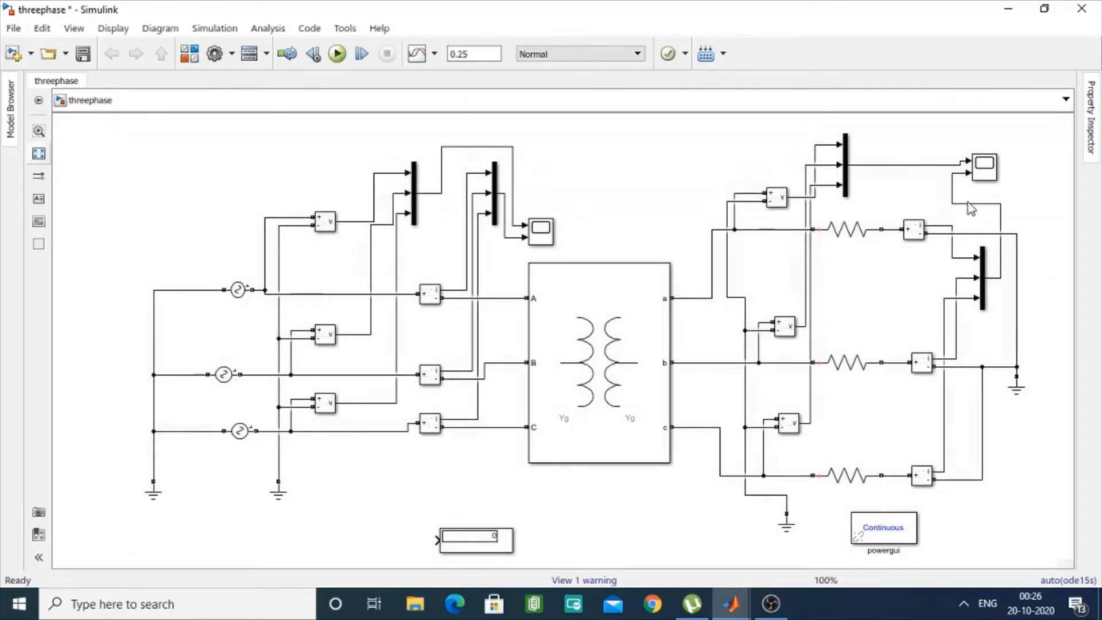
Step: View the secondary voltage and current waveforms in the maximized secondary-side scope, and close it
left_click(985, 167)
double_click(984, 173)
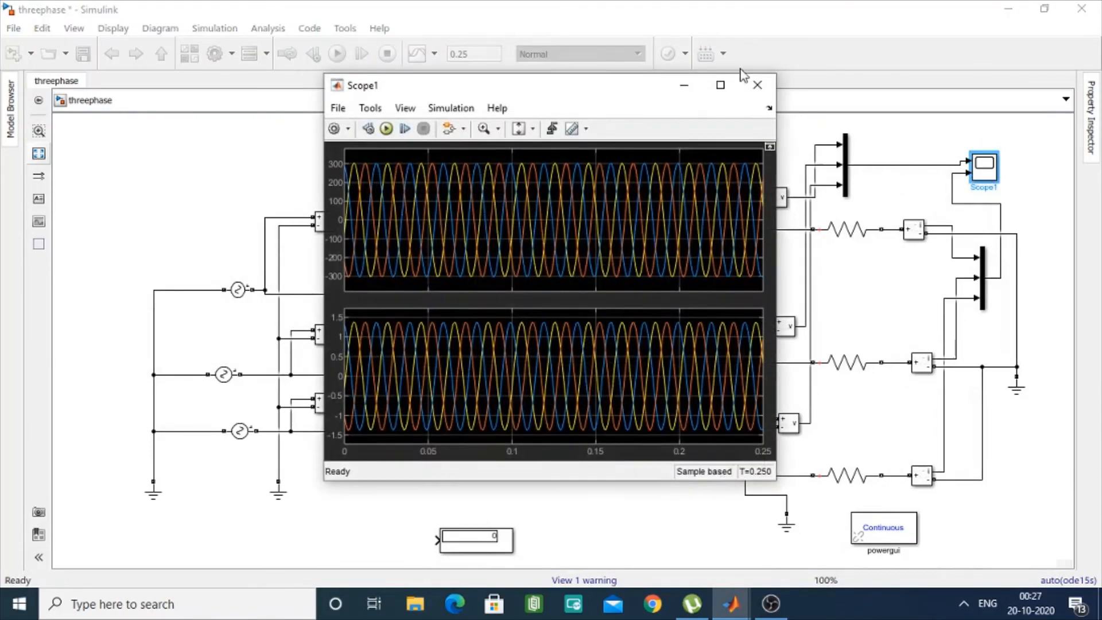
left_click(734, 81)
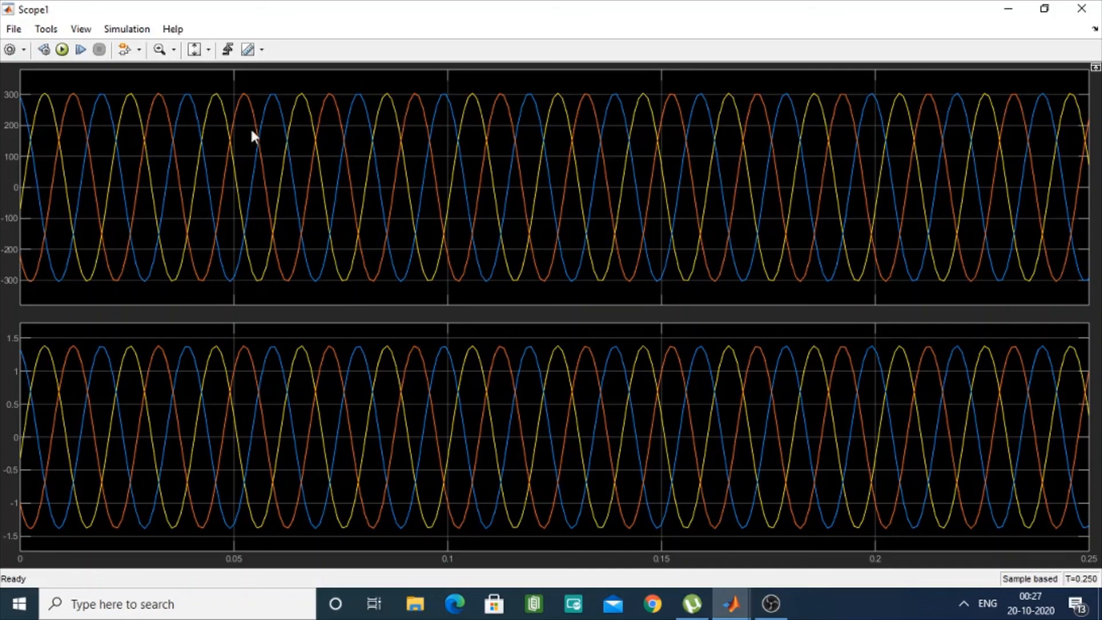
left_click(1081, 8)
Step: View the primary voltage and current waveforms in the primary-side scope, and return to the model
double_click(538, 231)
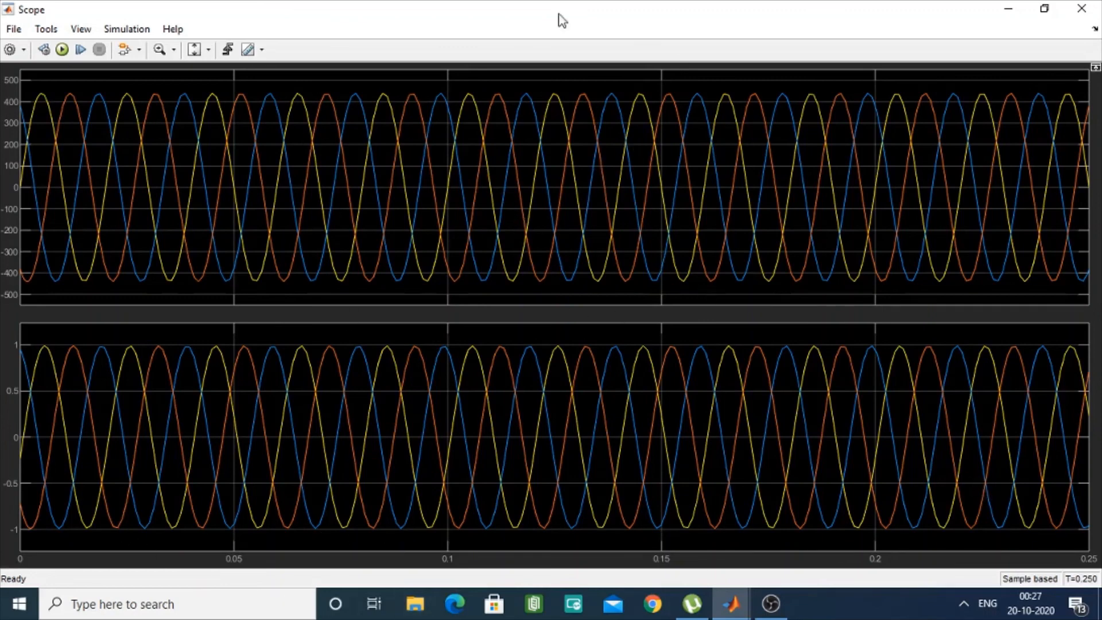
left_click(1081, 8)
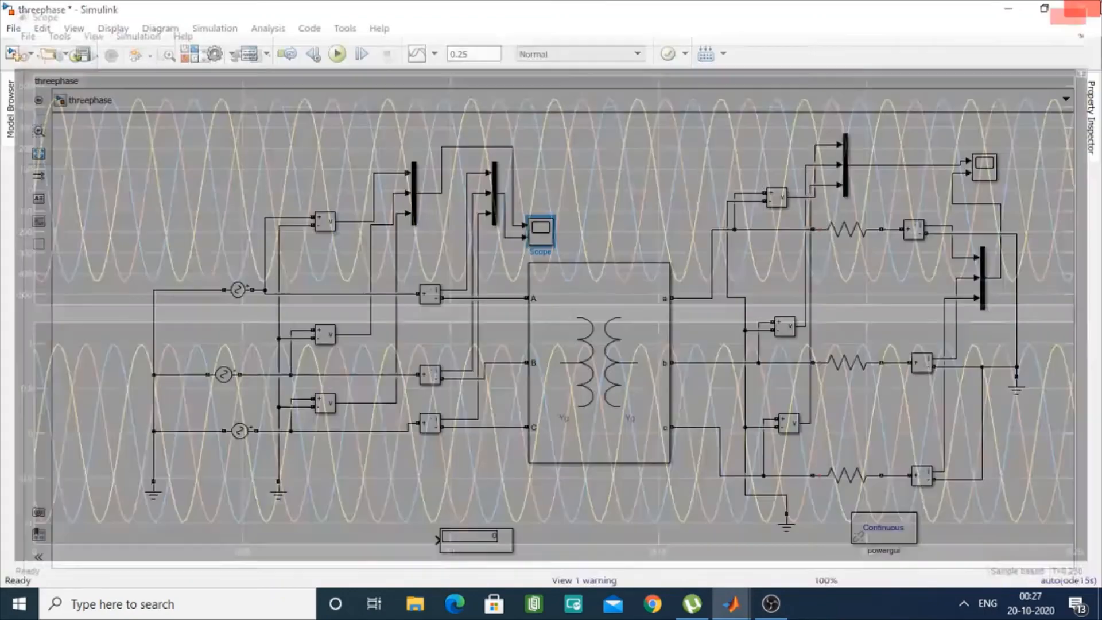
left_click(621, 179)
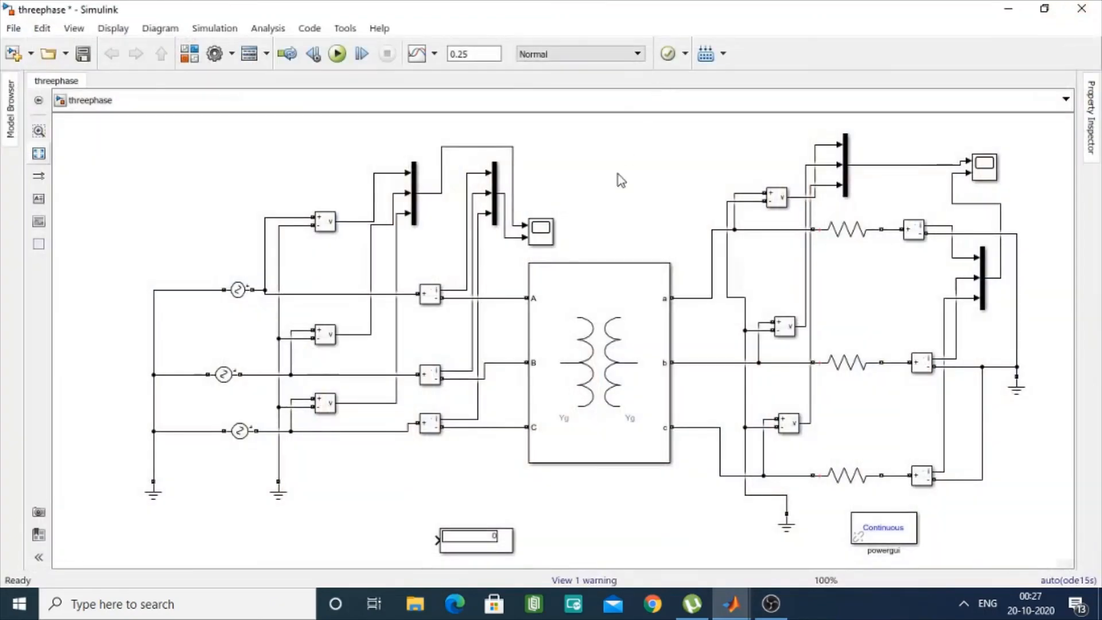